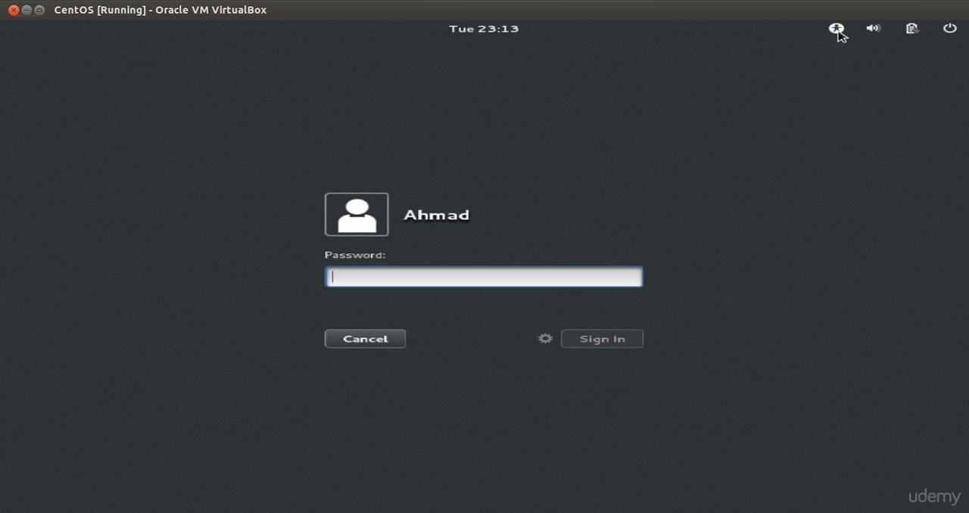
Turn on High Contrast in the login screen's accessibility options
left_click(837, 30)
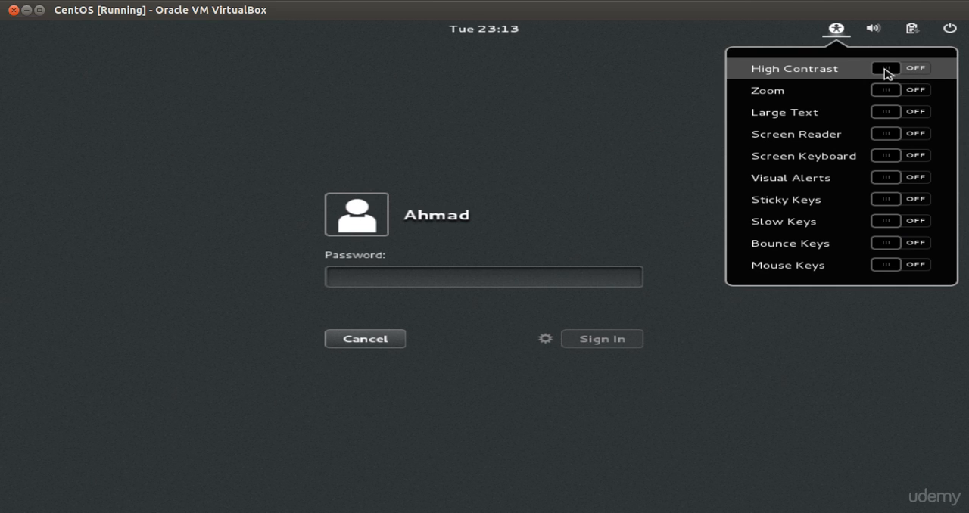
key("Escape")
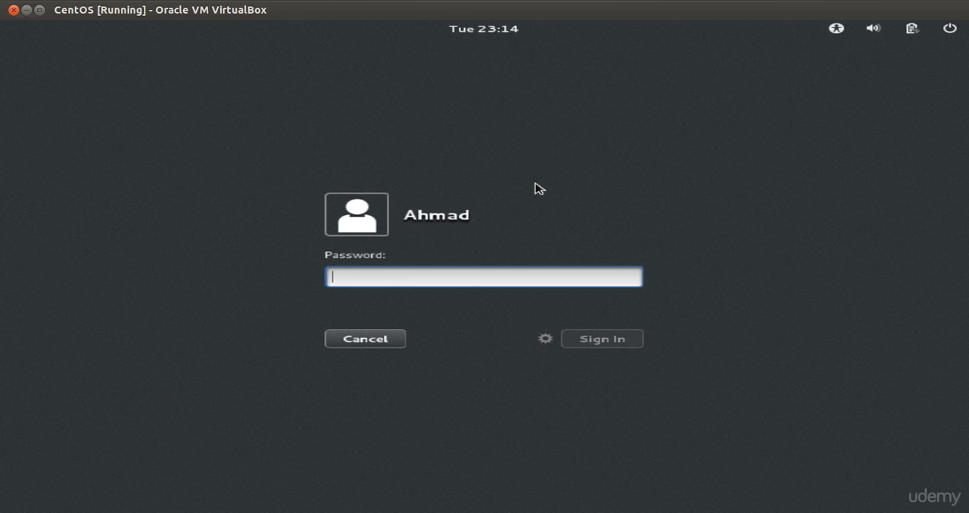
Try the login screen's Zoom accessibility option by turning it on and off again
left_click(836, 30)
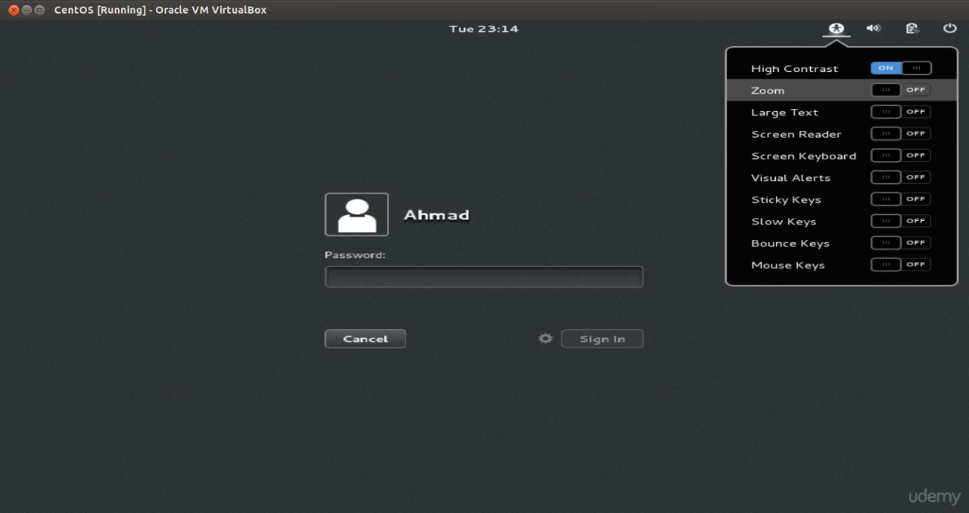
left_click(892, 96)
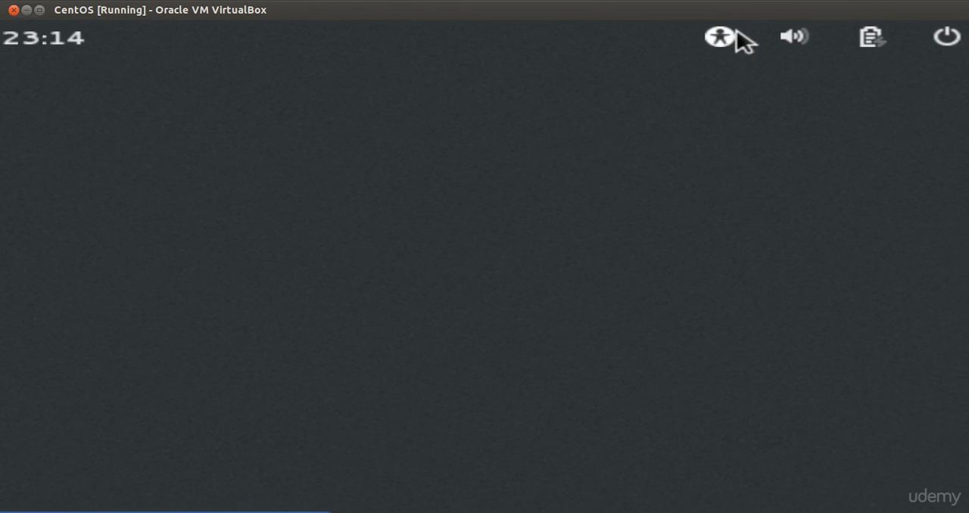
left_click(730, 45)
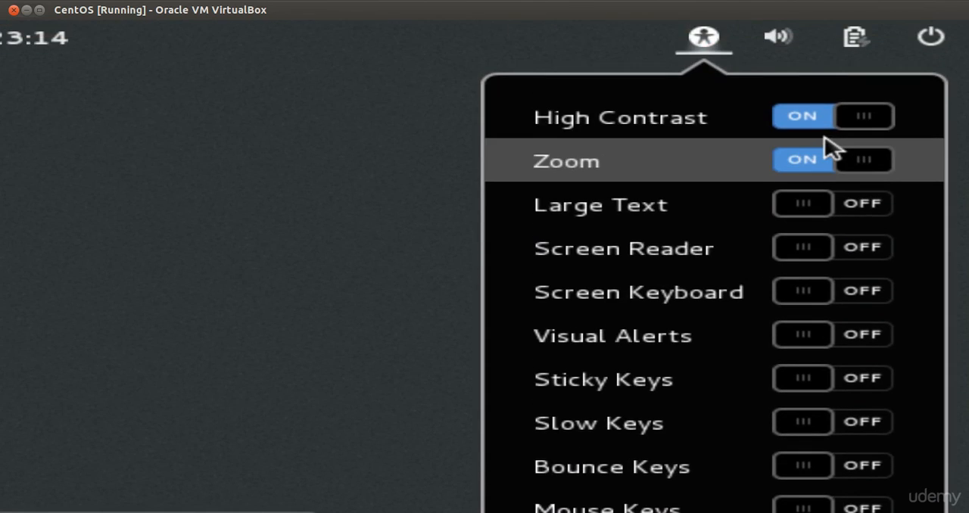
left_click(816, 166)
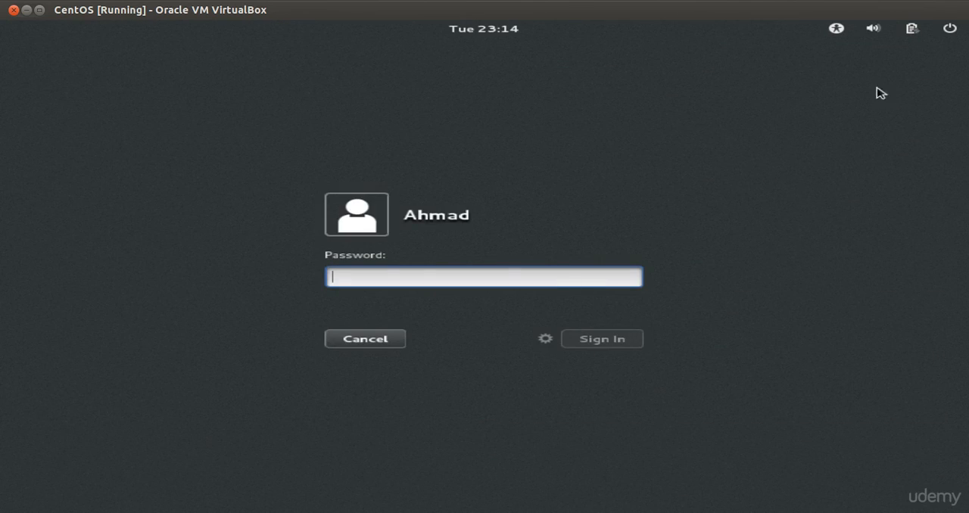
Turn on the Large Text and Screen Reader accessibility options for the login screen
left_click(838, 29)
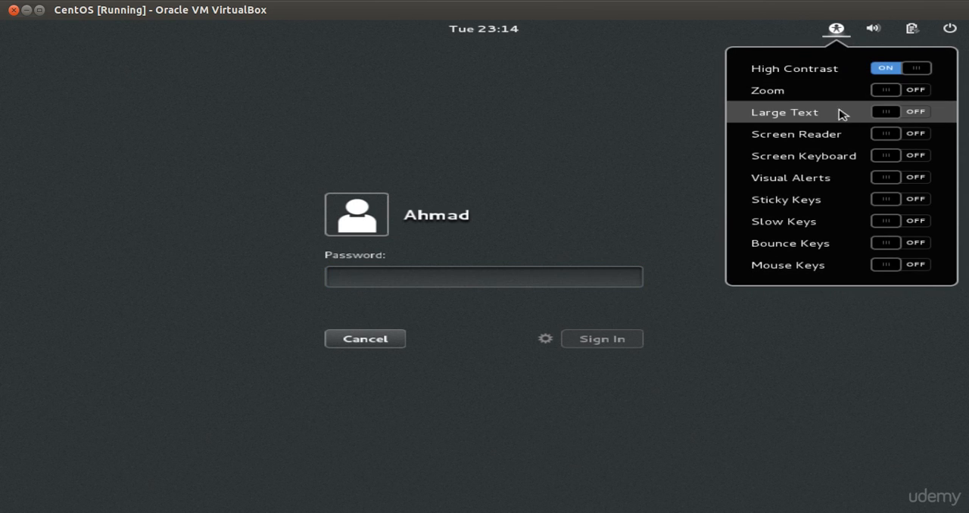
left_click(885, 113)
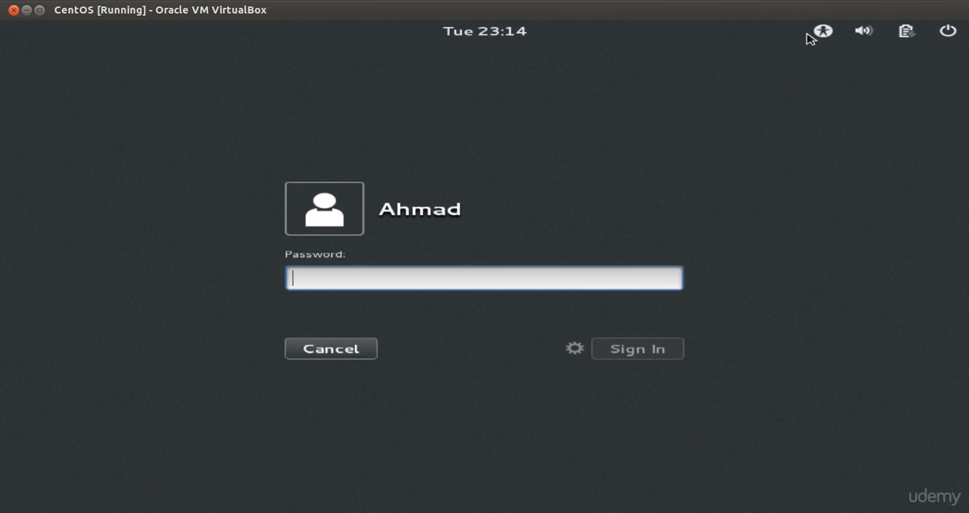
left_click(826, 36)
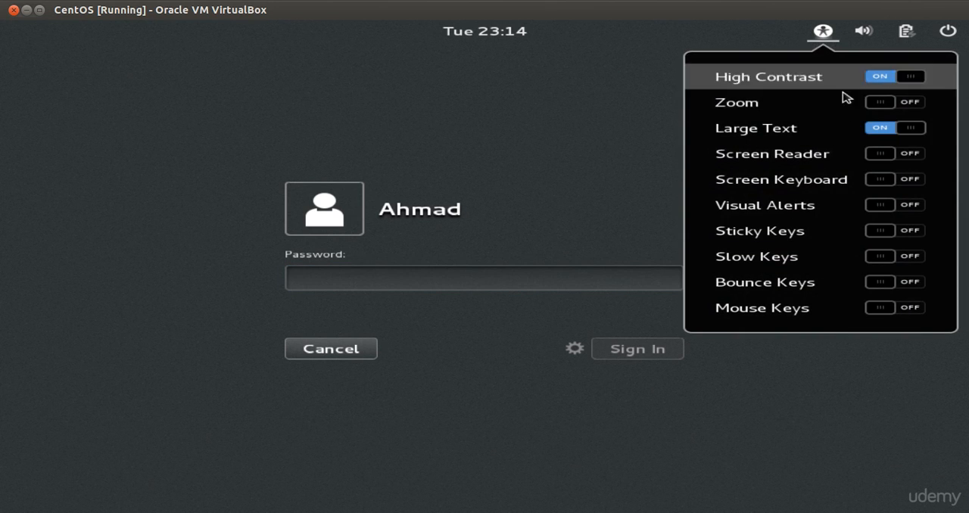
left_click(883, 154)
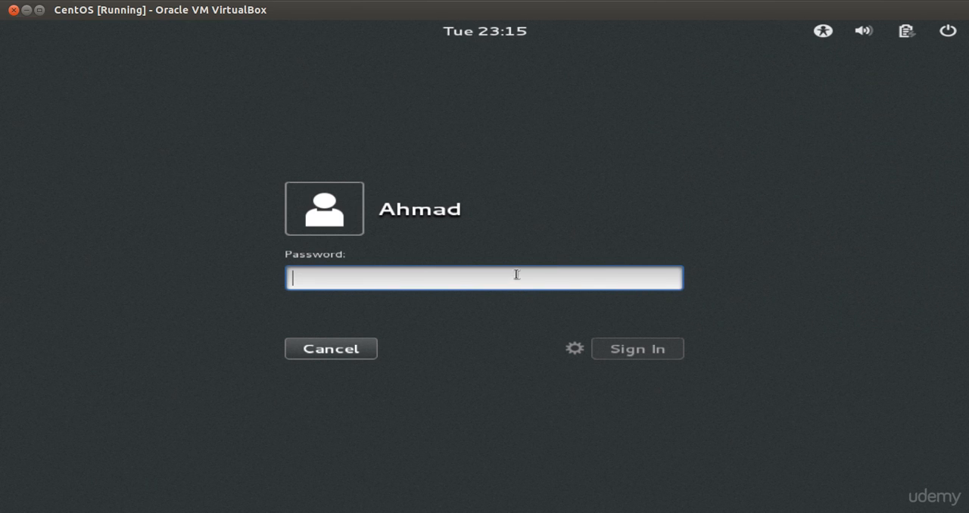
View the session types offered for signing in and close the list without choosing another one
left_click(574, 350)
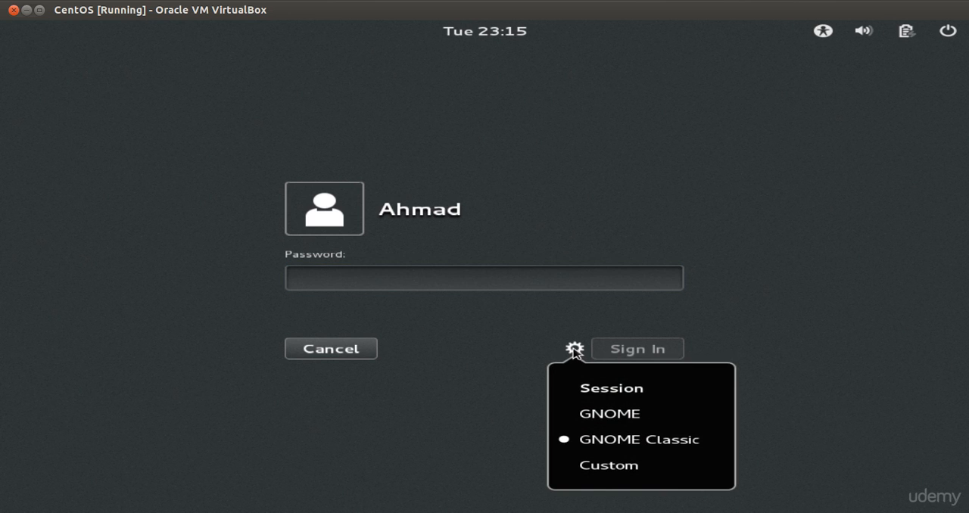
left_click(522, 340)
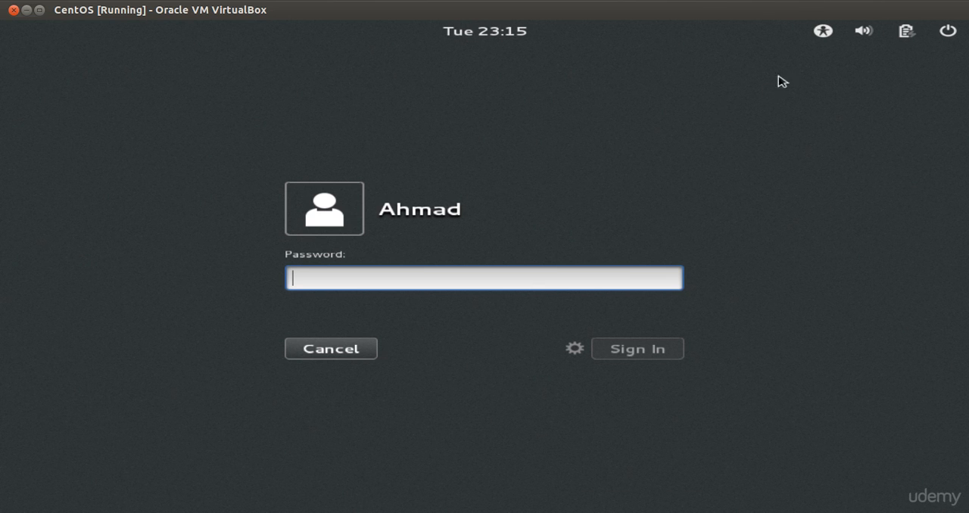
Turn on the Screen Keyboard and turn off the Screen Reader in the login screen's accessibility options
left_click(822, 34)
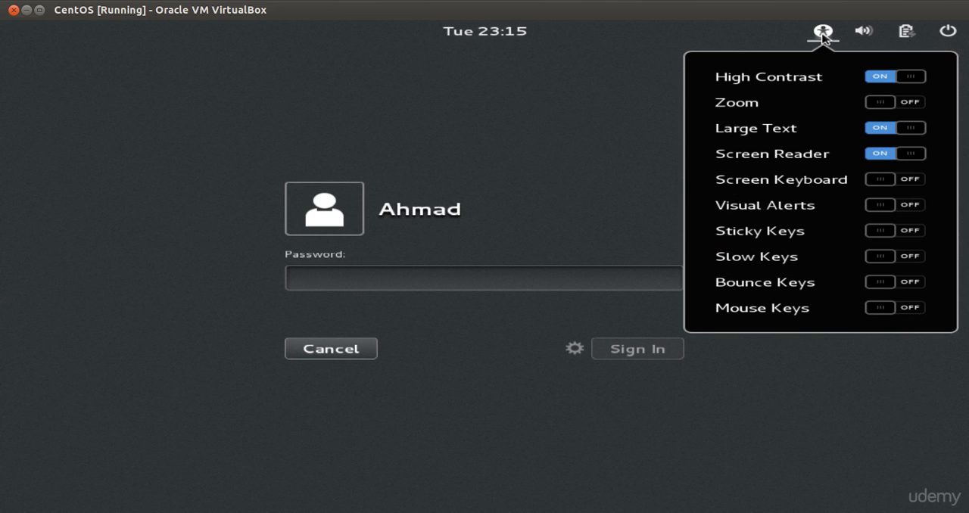
left_click(881, 182)
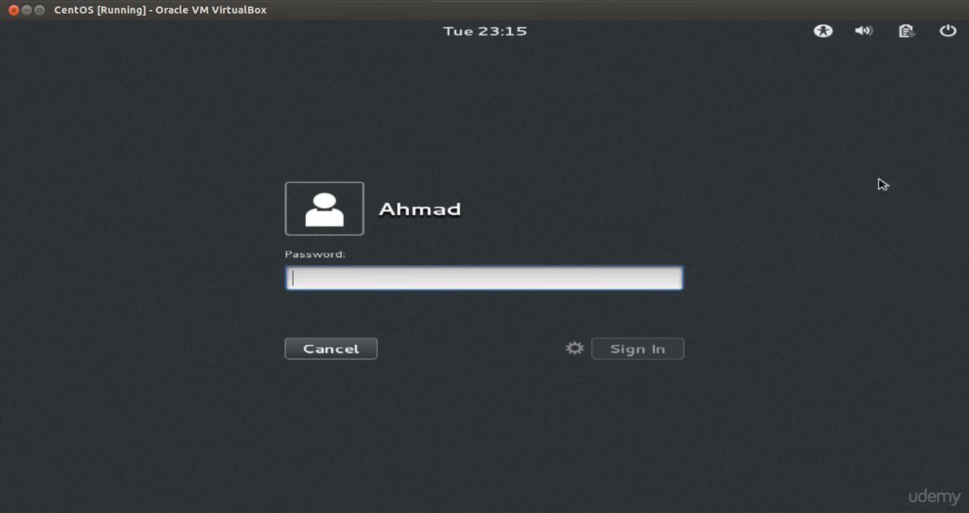
left_click(823, 33)
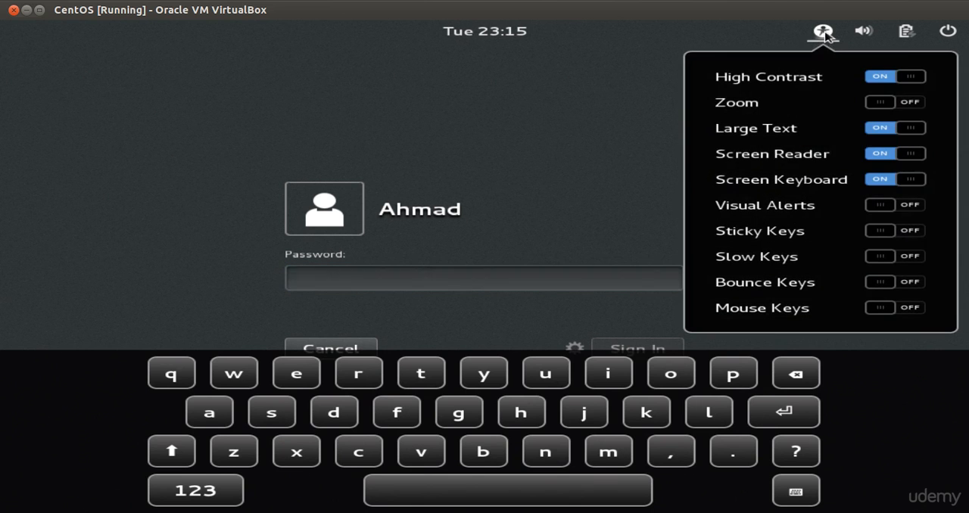
left_click(882, 154)
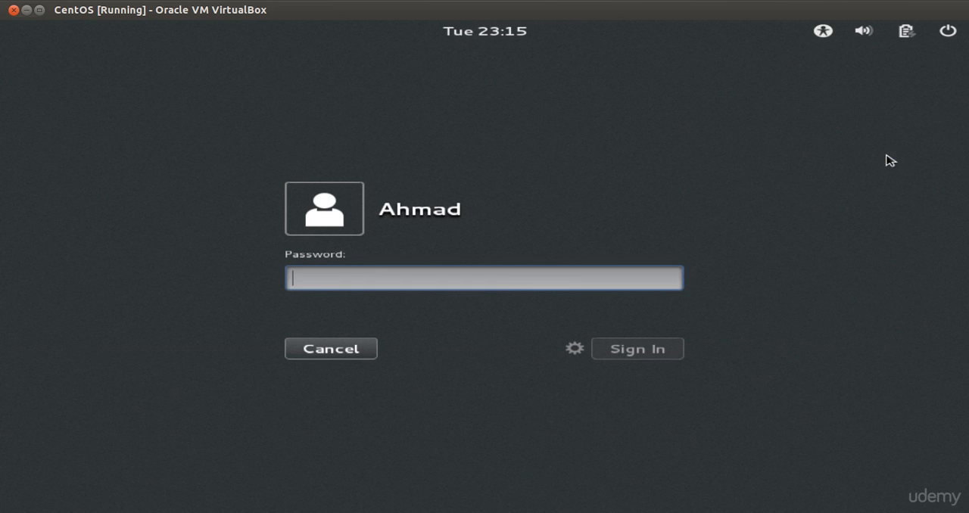
left_click(825, 34)
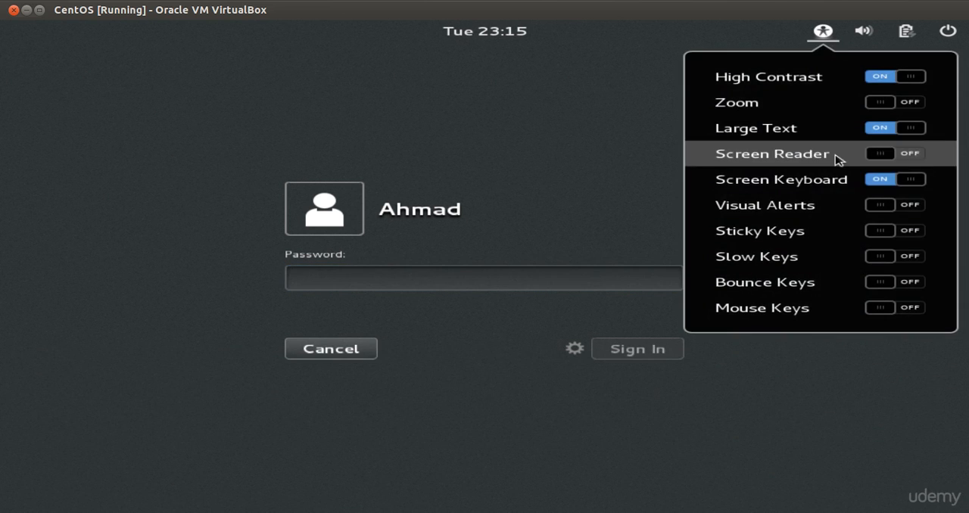
left_click(666, 180)
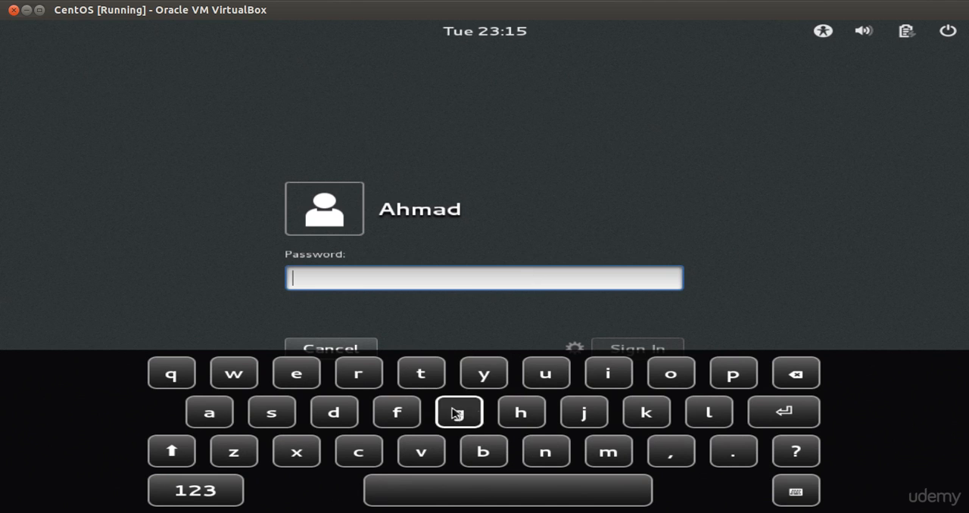
Enter a few test characters in the password field with the on-screen keyboard and delete them again
left_click(587, 413)
left_click(538, 409)
left_click(462, 411)
left_click(470, 413)
left_click(534, 482)
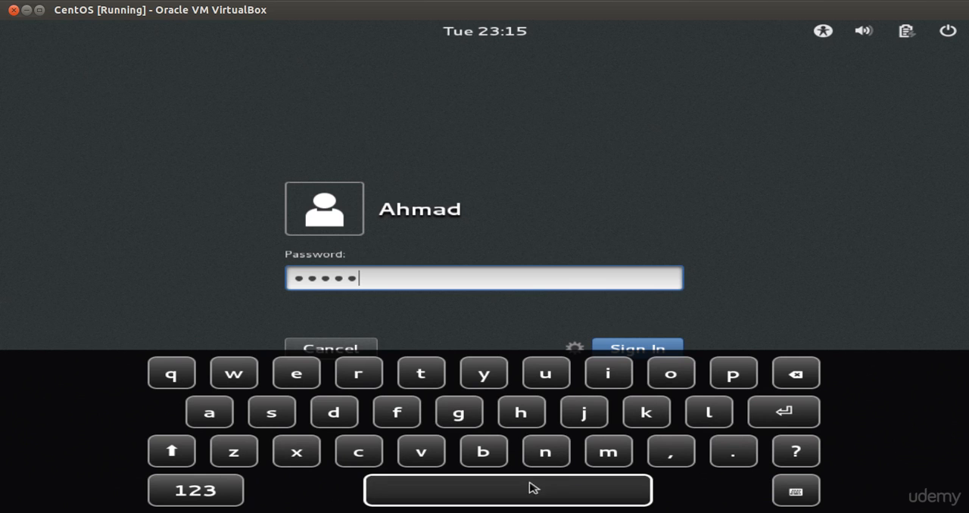
left_click(791, 388)
left_click(791, 387)
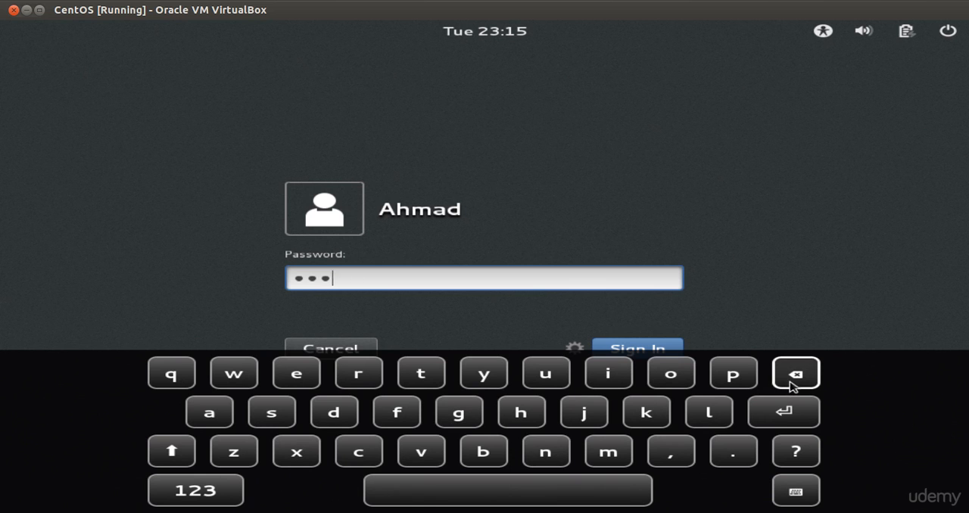
left_click(791, 388)
left_click(791, 388)
left_click(791, 387)
Turn off the Screen Keyboard and turn on Visual Alerts in the accessibility options, and review the list of options
left_click(823, 36)
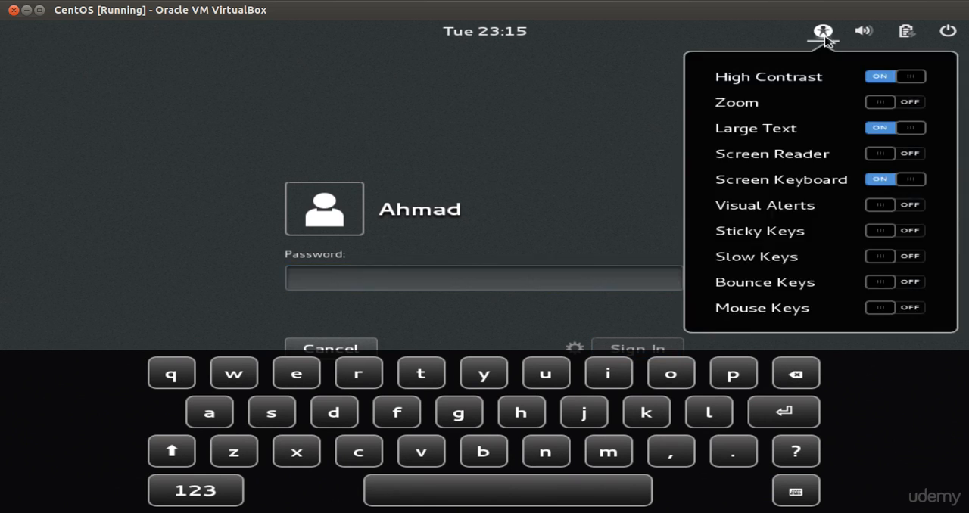
left_click(902, 189)
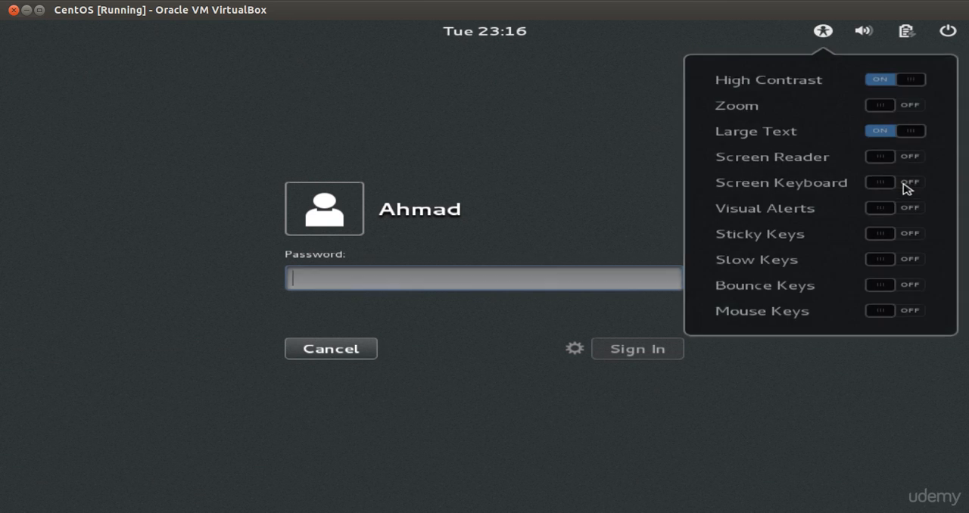
left_click(823, 35)
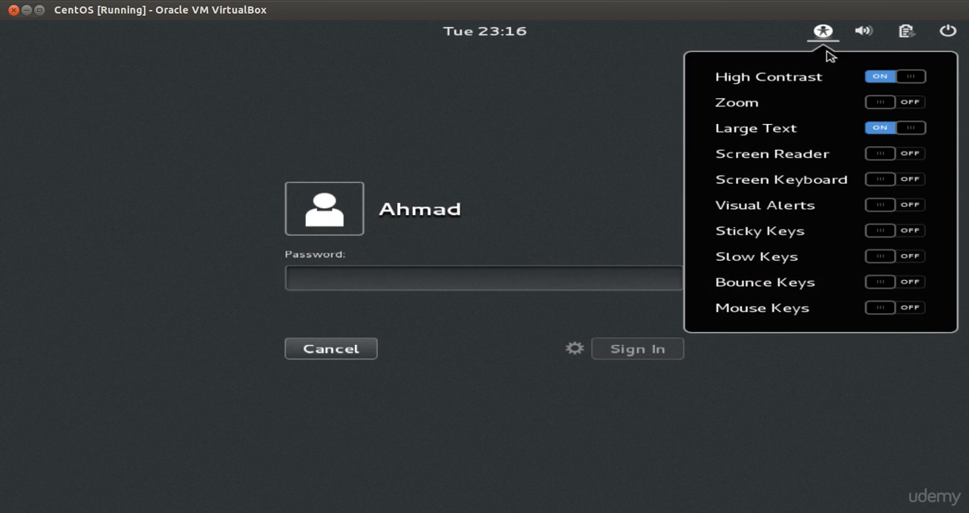
left_click(880, 205)
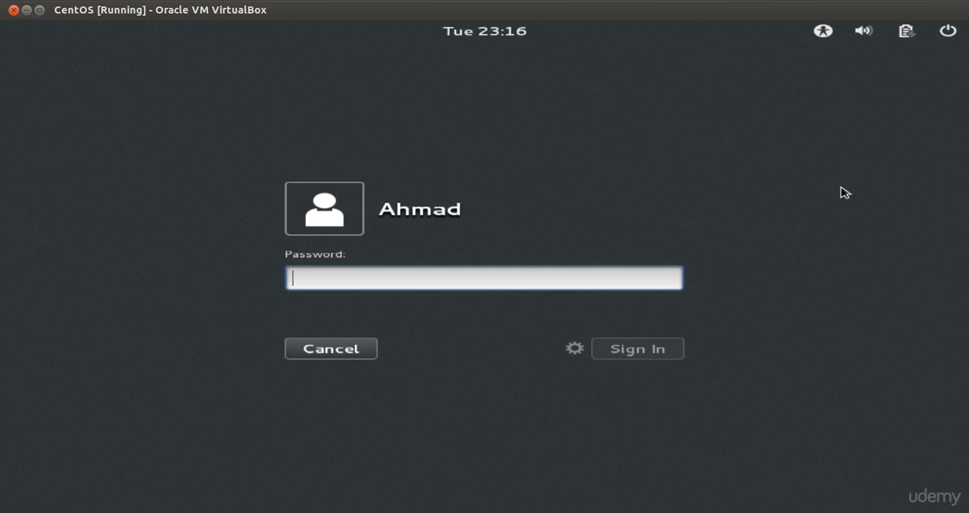
left_click(823, 32)
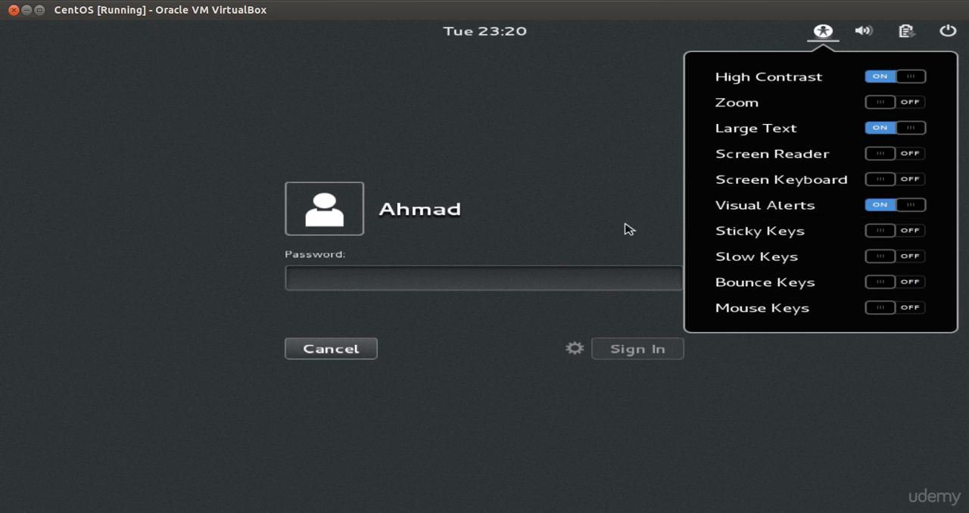
left_click(617, 197)
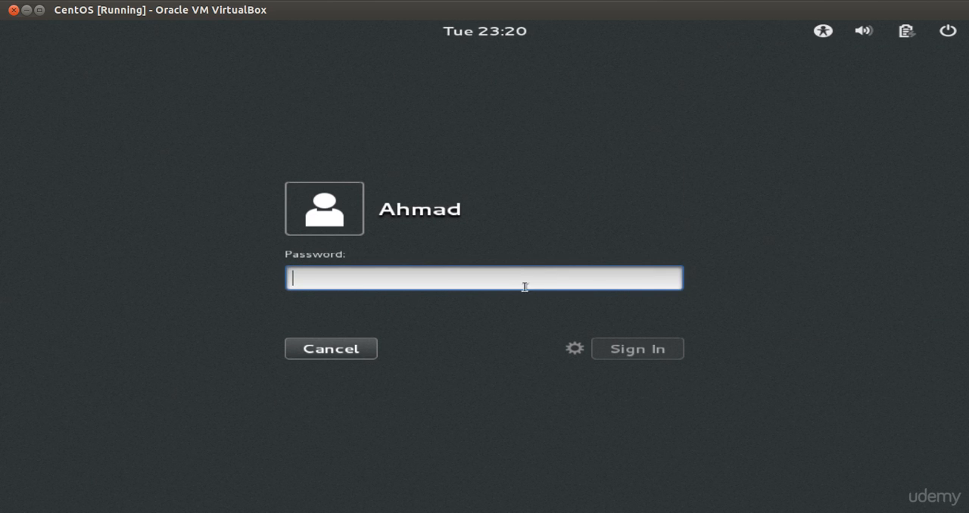
Enter the account password and sign in to the desktop
type("******")
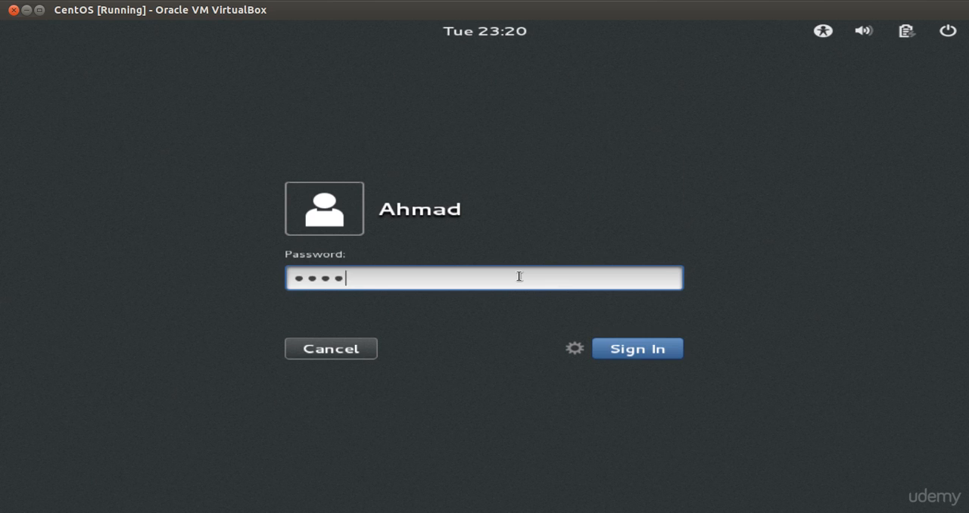
key("Return")
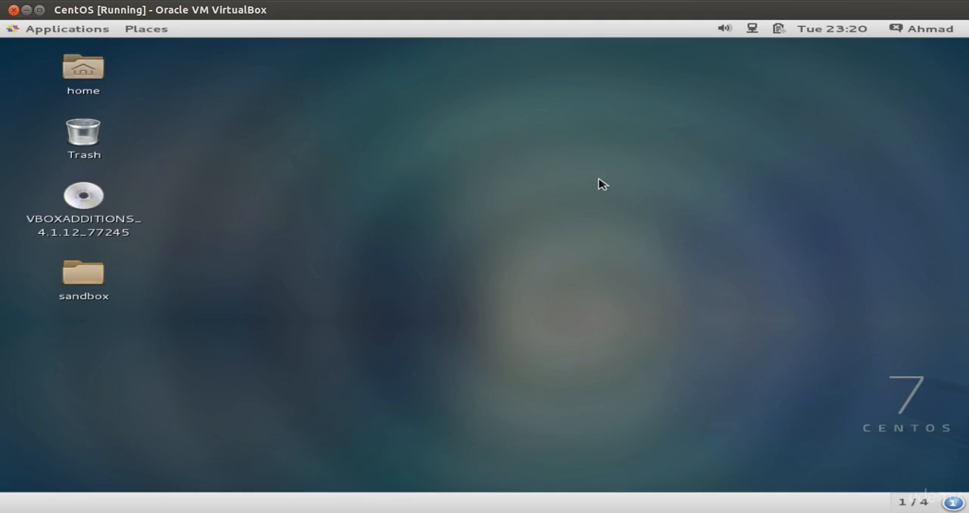
Open the Universal Access page of the system settings and move its window clear of the desktop icons
left_click(924, 28)
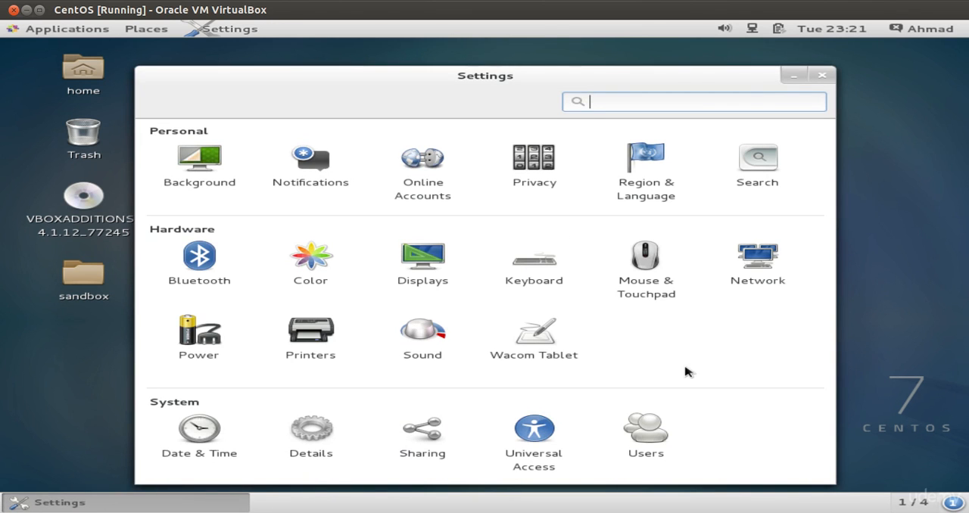
left_click(539, 433)
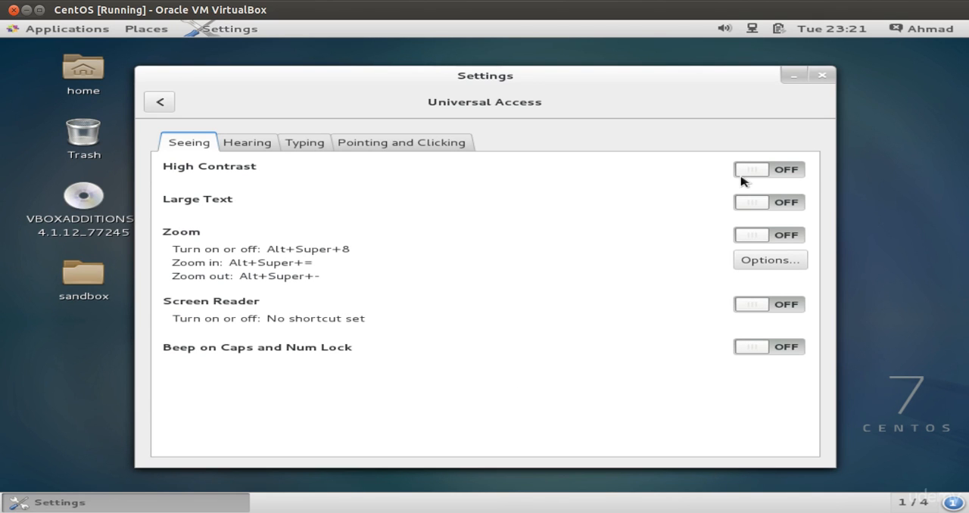
left_click_drag(729, 94, 788, 85)
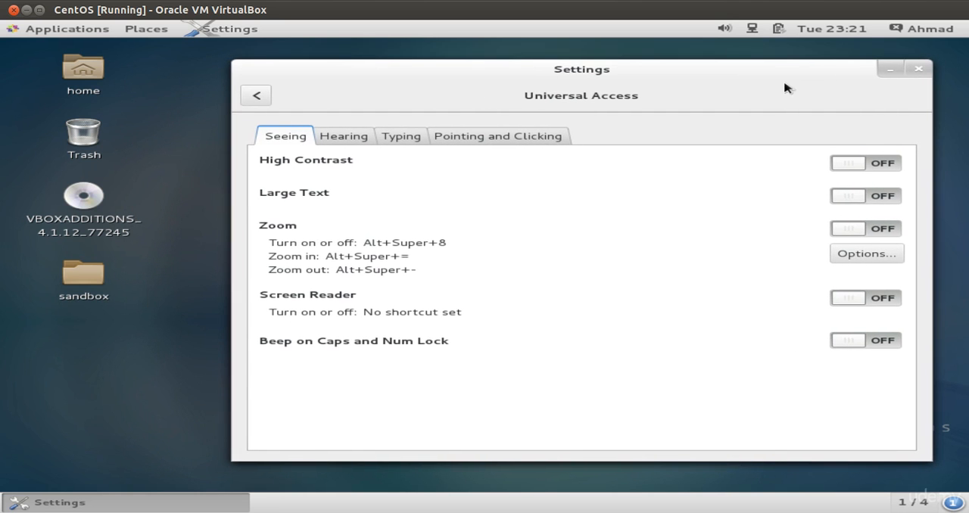
Try High Contrast and Large Text in the Seeing options, turning each on and off again
left_click(855, 168)
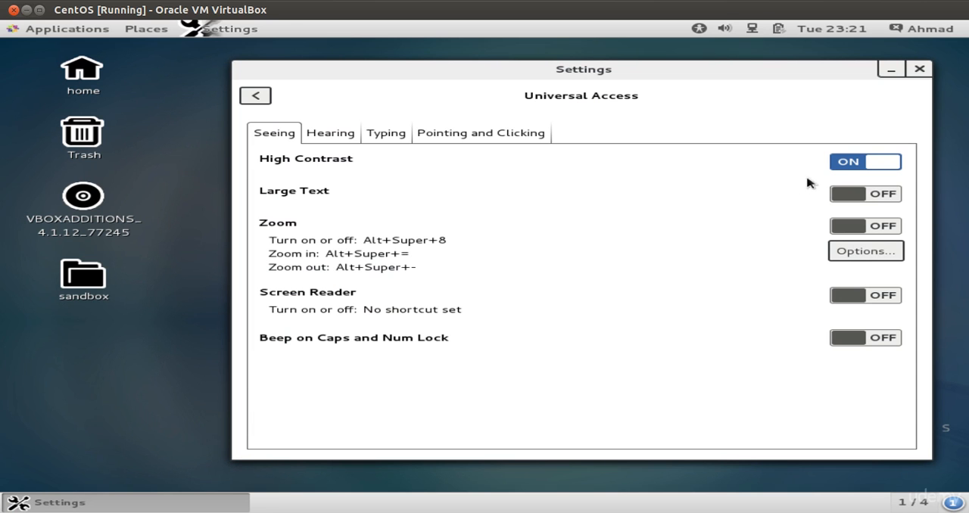
left_click(849, 164)
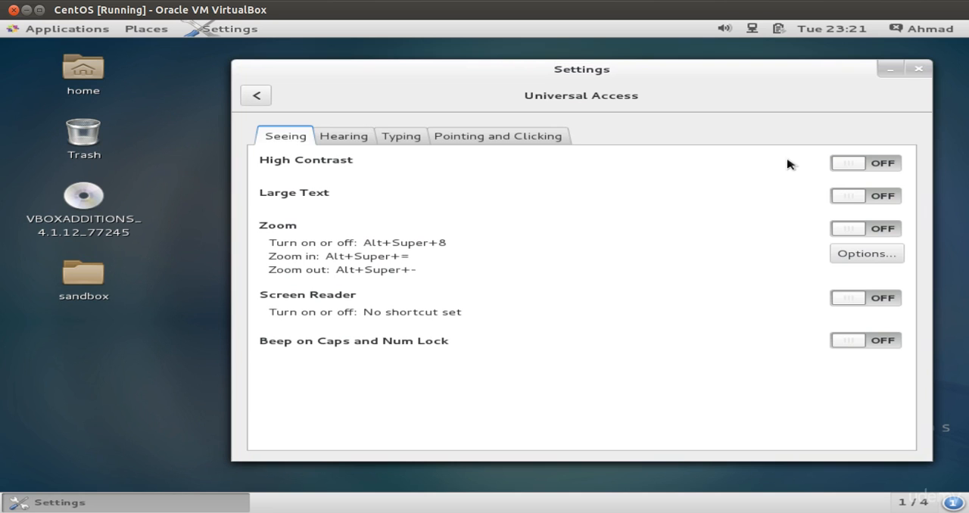
left_click(846, 199)
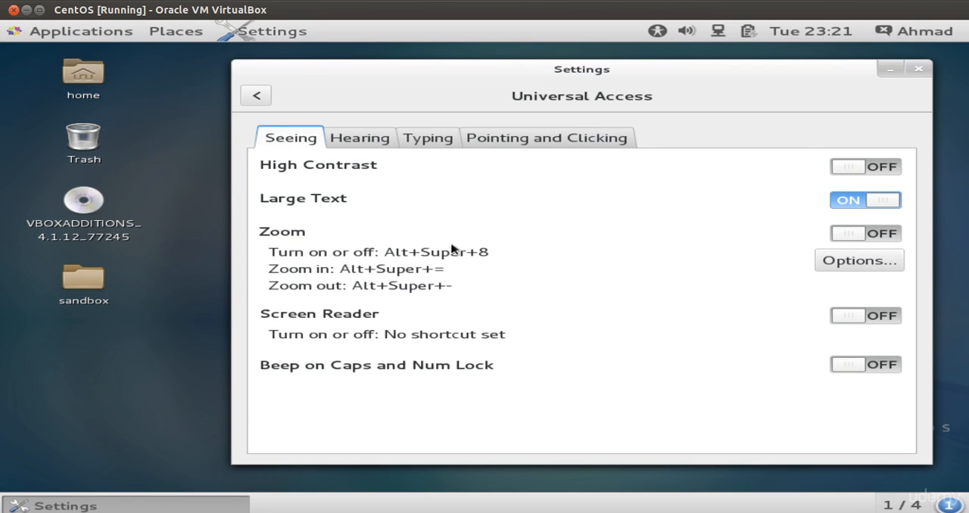
left_click(893, 200)
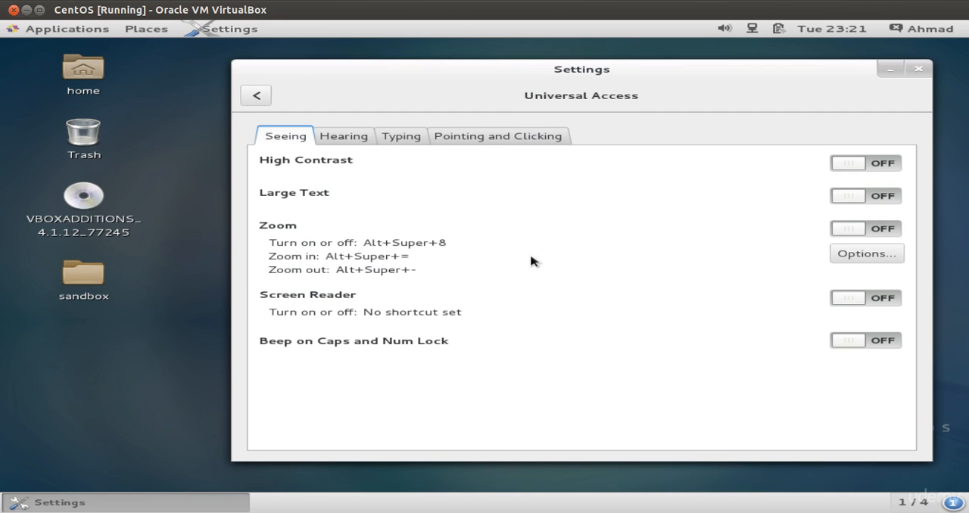
Try Visual Alerts in the Hearing options: turn it on, test the entire-screen flash, and turn it off again
left_click(354, 143)
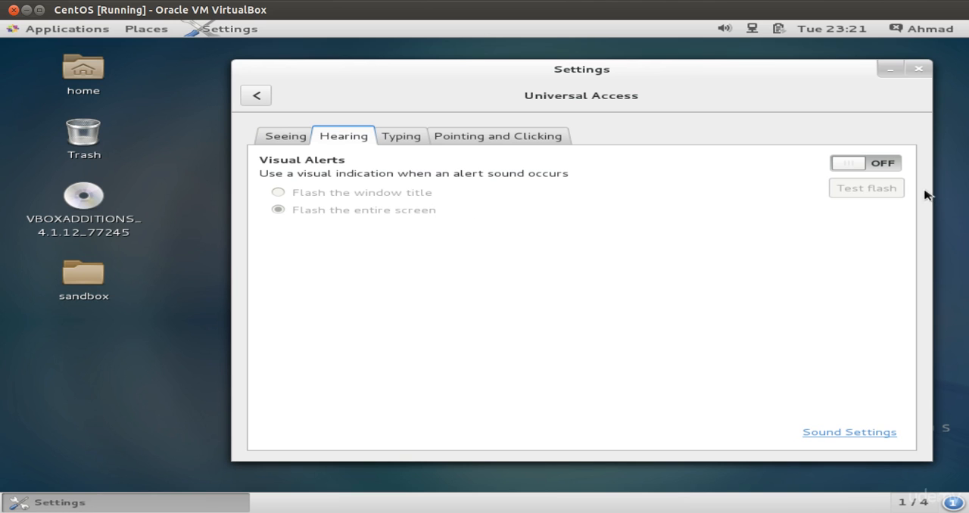
left_click(847, 164)
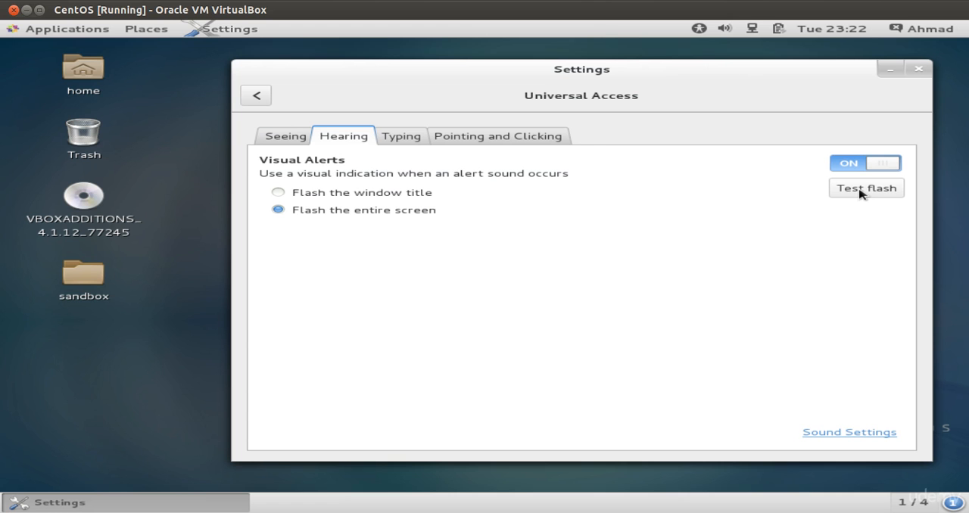
left_click(860, 194)
left_click(861, 189)
left_click(856, 165)
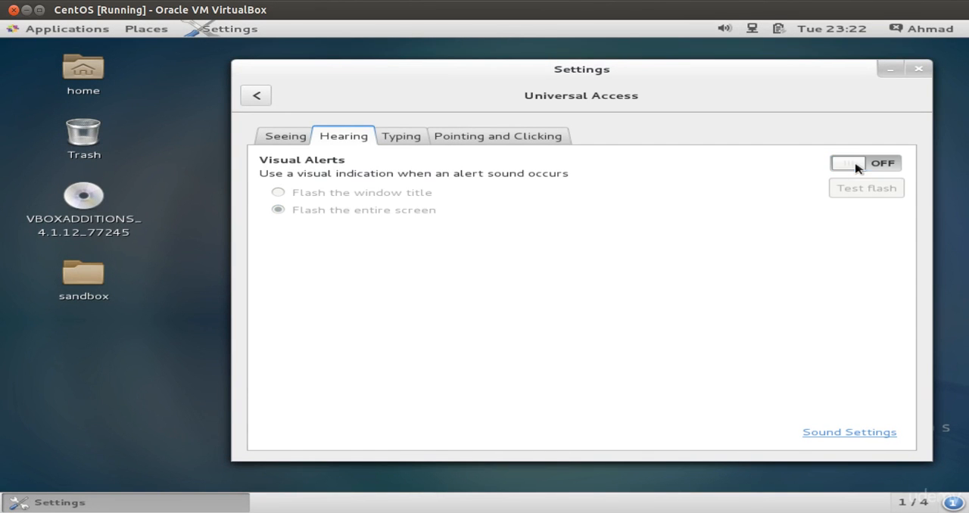
Review the Typing and the Pointing and Clicking options, briefly showing the desktop's context menu as a secondary click example
left_click(415, 140)
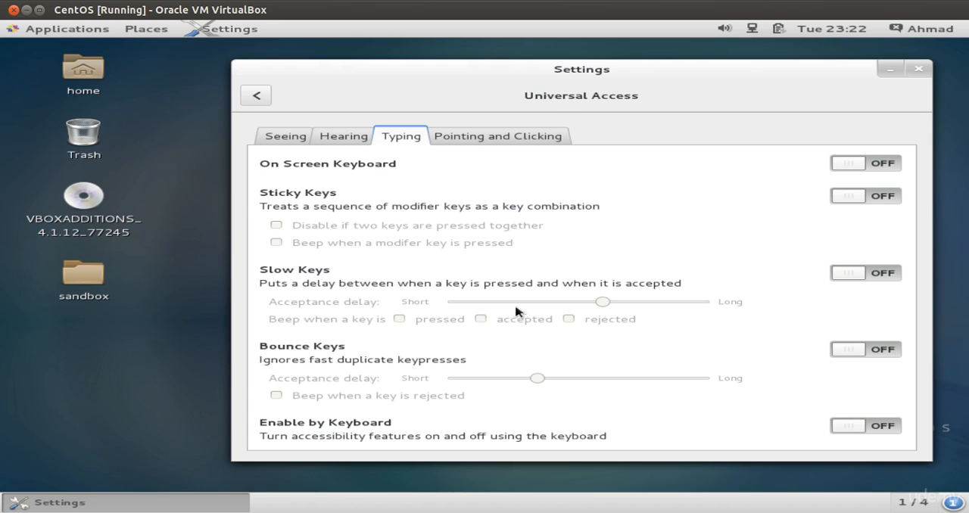
left_click(496, 137)
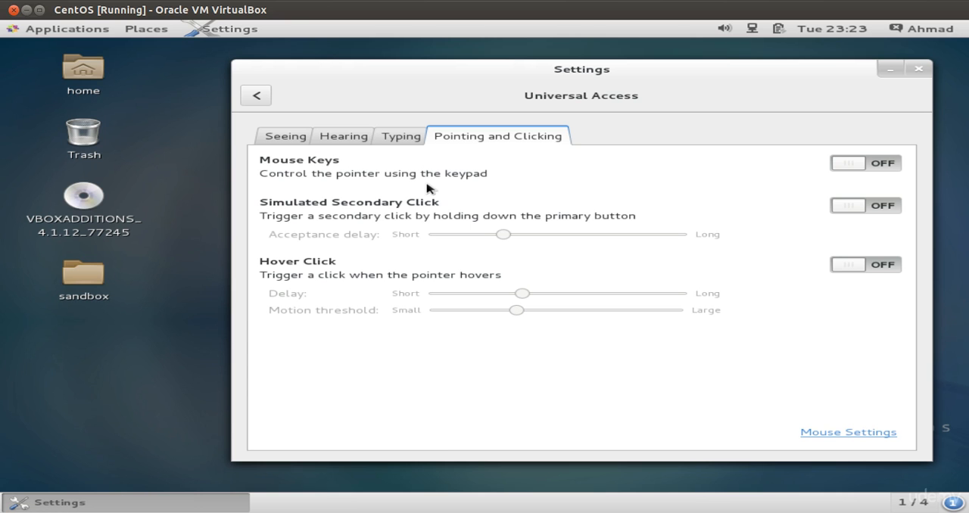
right_click(181, 192)
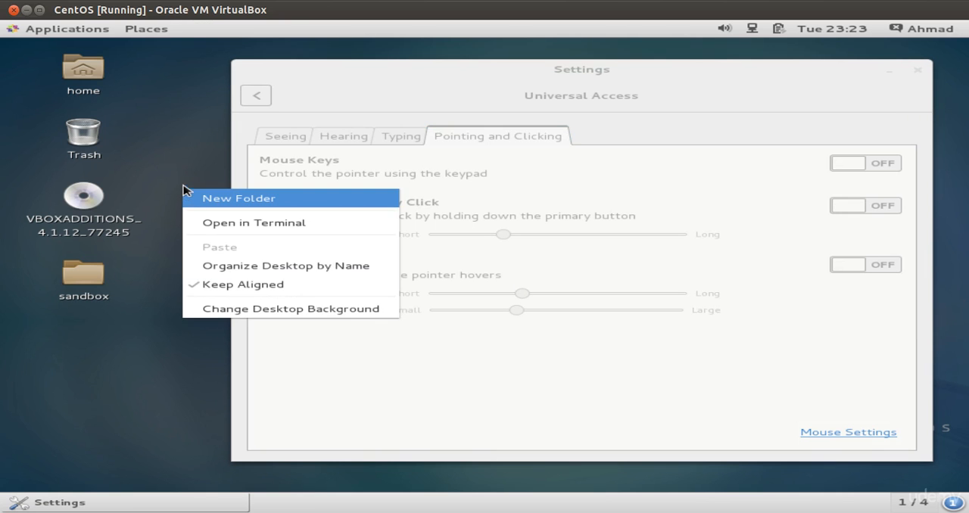
left_click(181, 192)
left_click(402, 112)
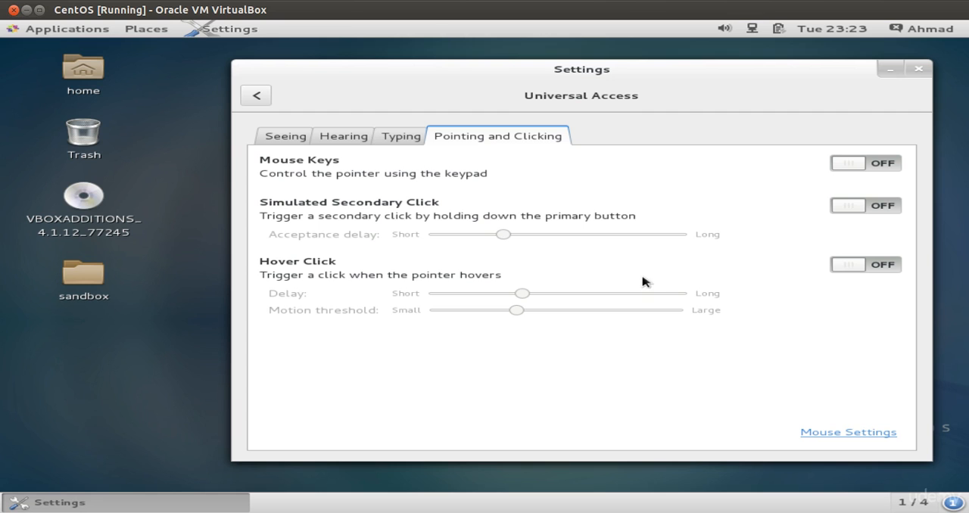
Try Hover Click in Single Click mode by opening and dismissing the Applications list, and turn it off again
left_click(857, 267)
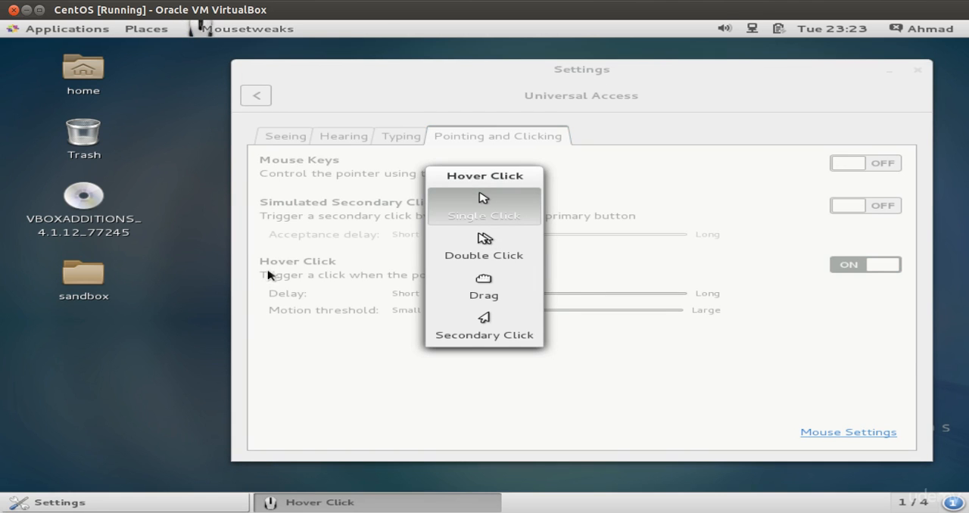
left_click(189, 198)
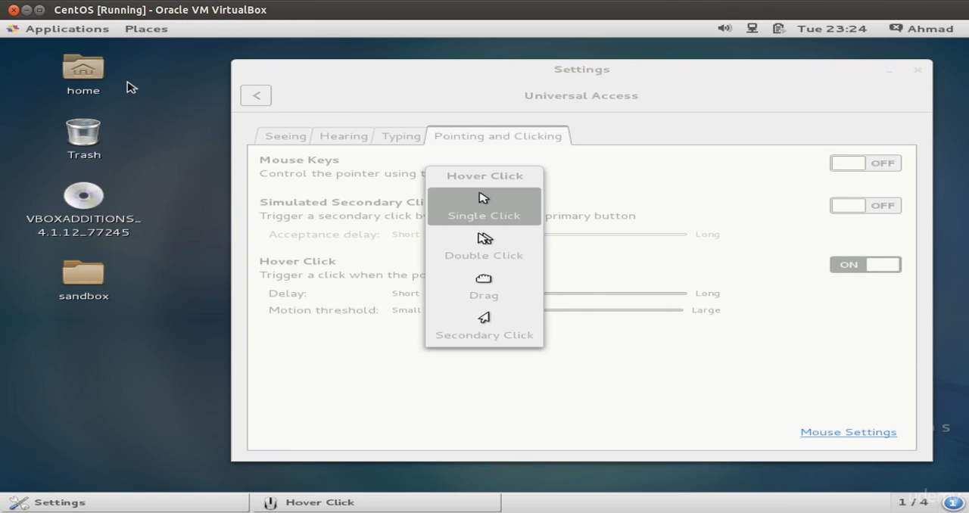
left_click_drag(131, 82, 165, 92)
left_click(83, 33)
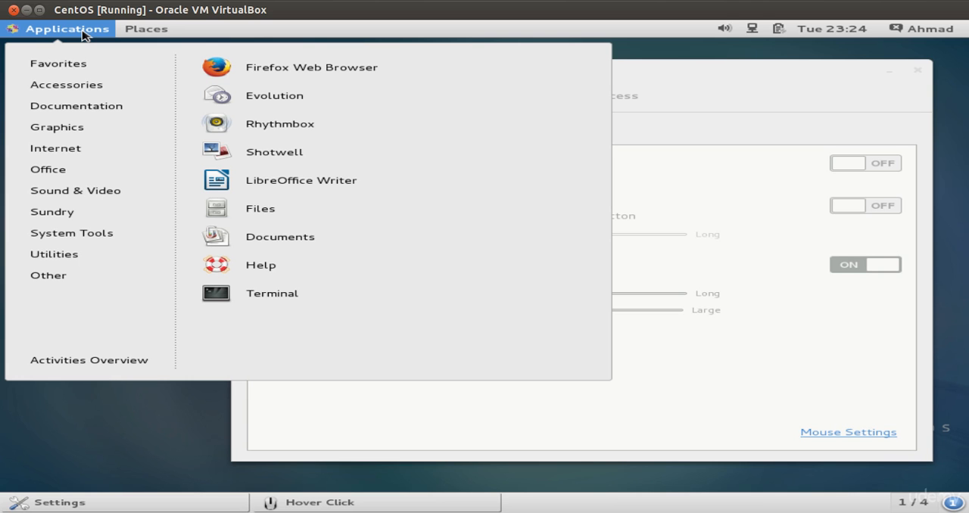
left_click(677, 418)
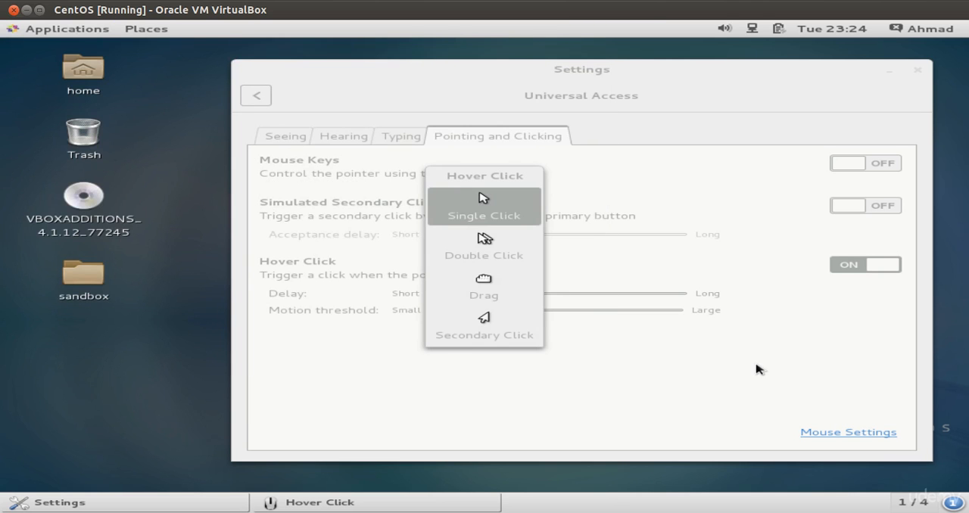
left_click(847, 269)
left_click(848, 266)
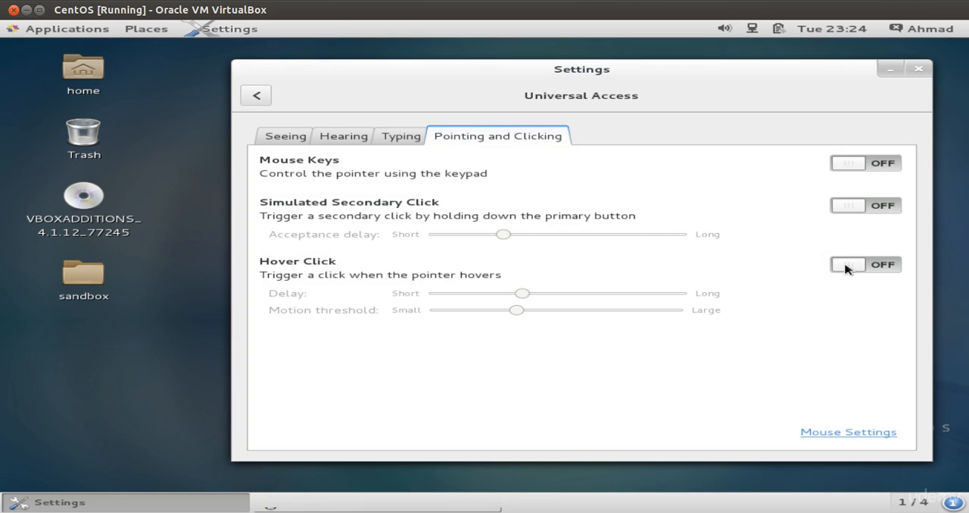
key("Tab")
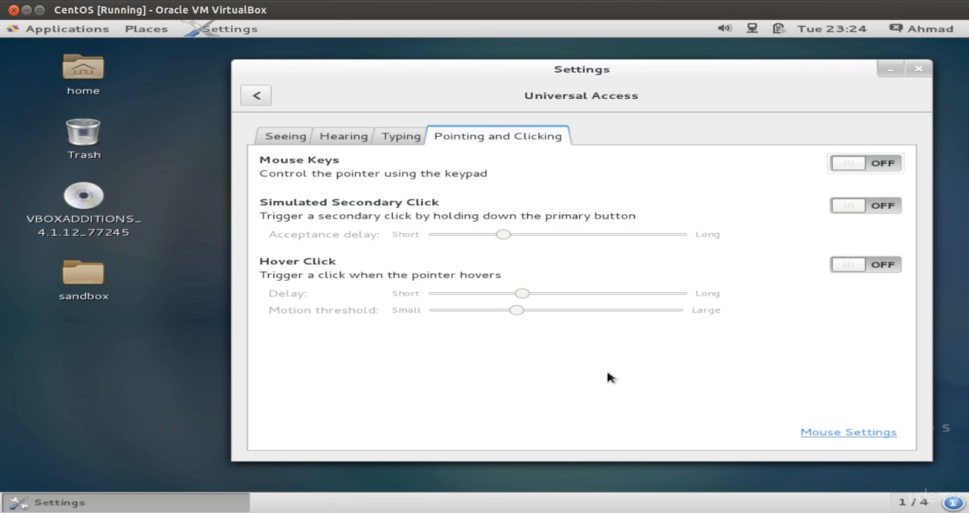